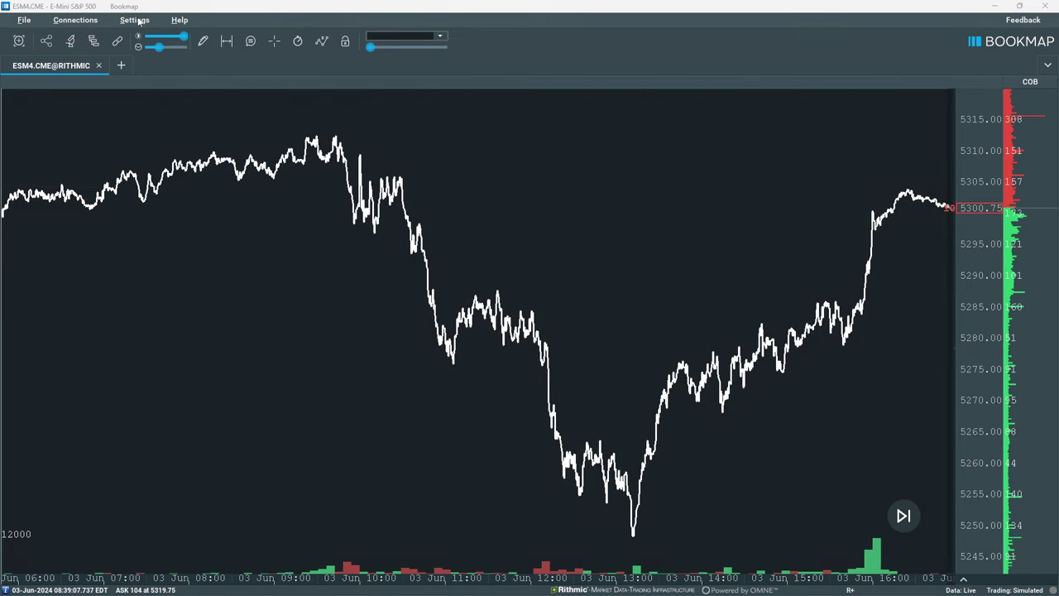
Install the AVWAP add-on from the Bookmap Add-ons (L1) list in the plugins manager
click(136, 21)
click(227, 108)
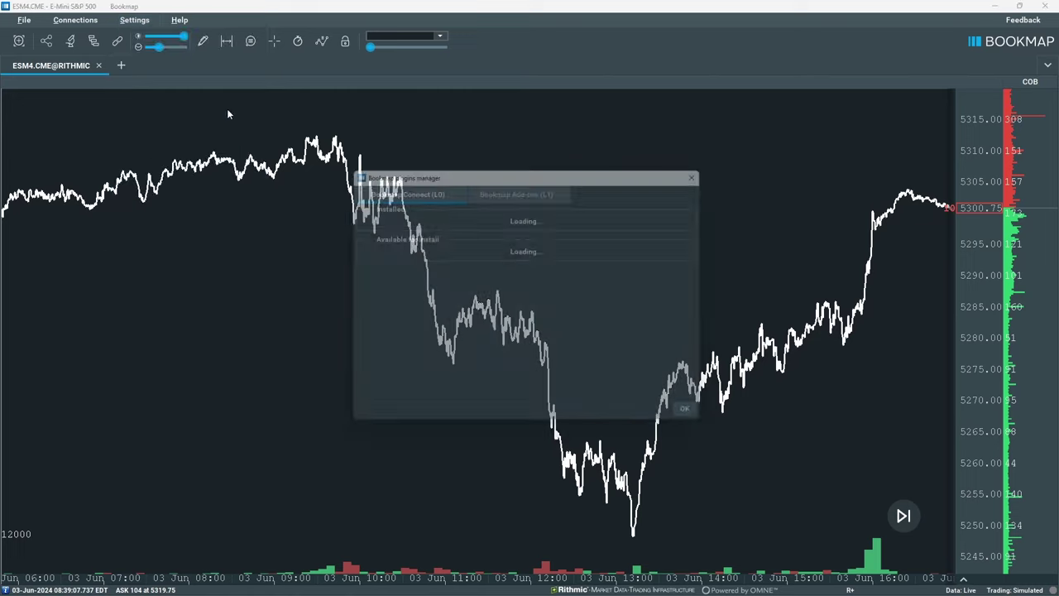
click(566, 190)
drag(713, 222, 709, 369)
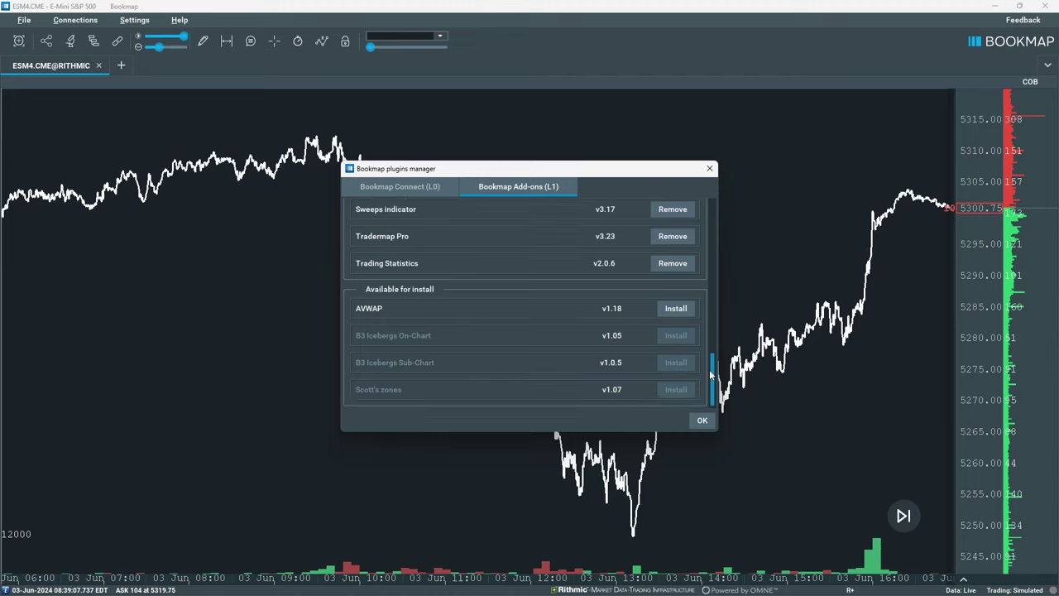
click(690, 313)
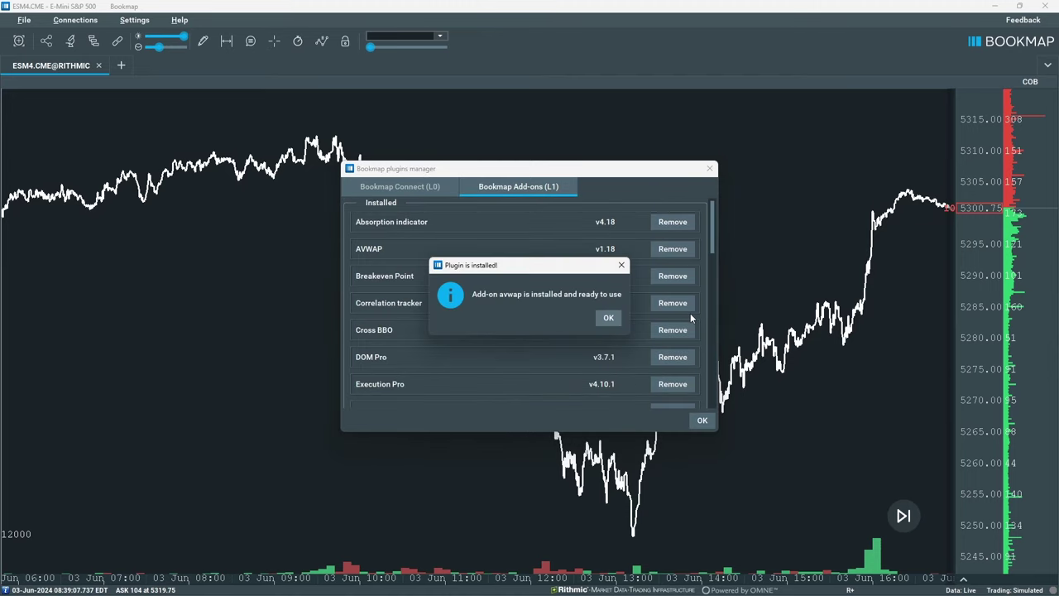
click(608, 317)
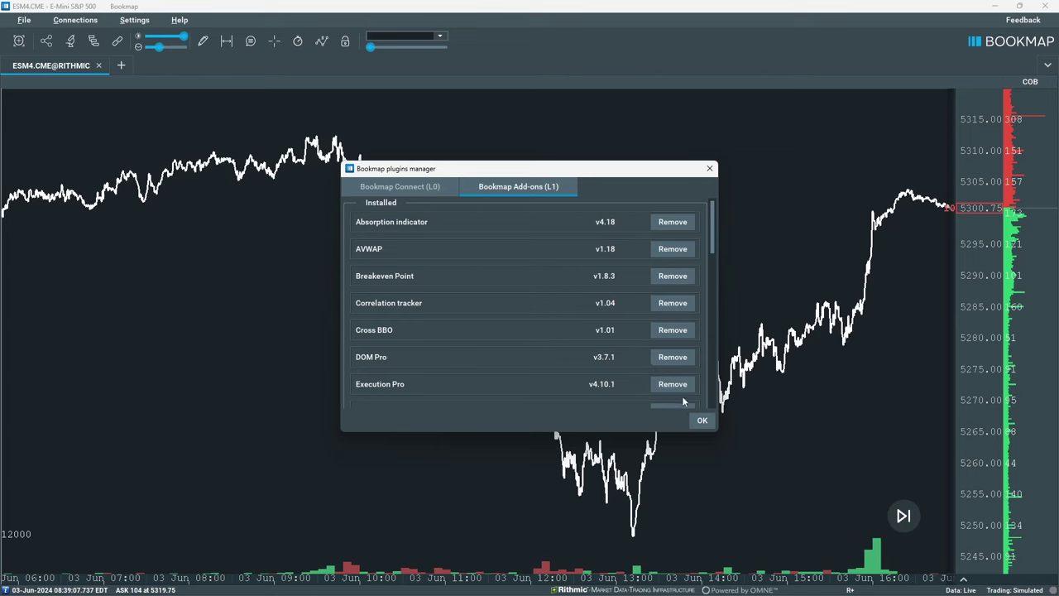
click(702, 422)
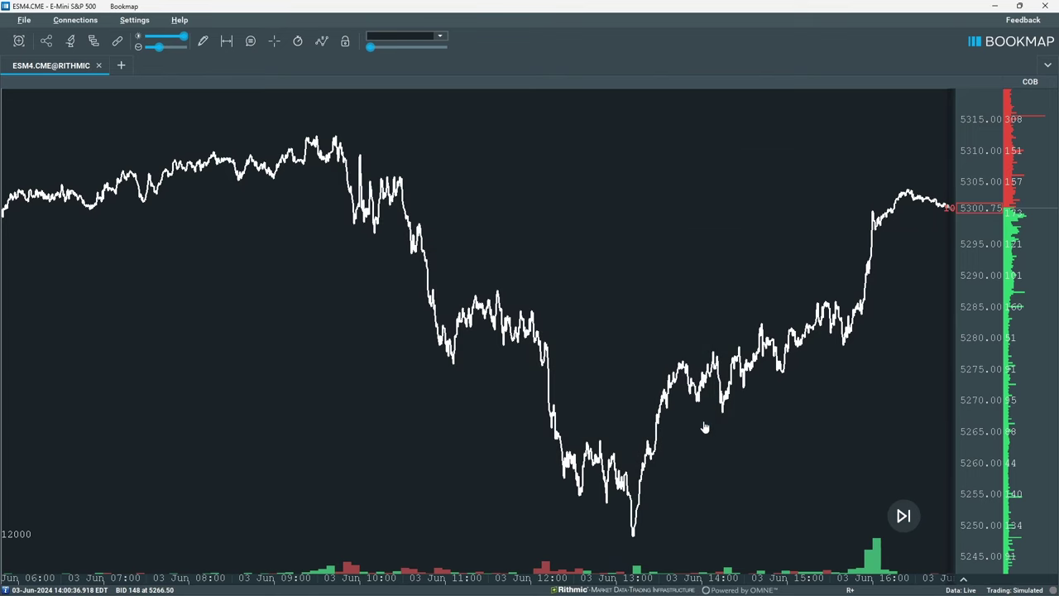
Enable the AVWAP add-on on the ES chart
click(94, 41)
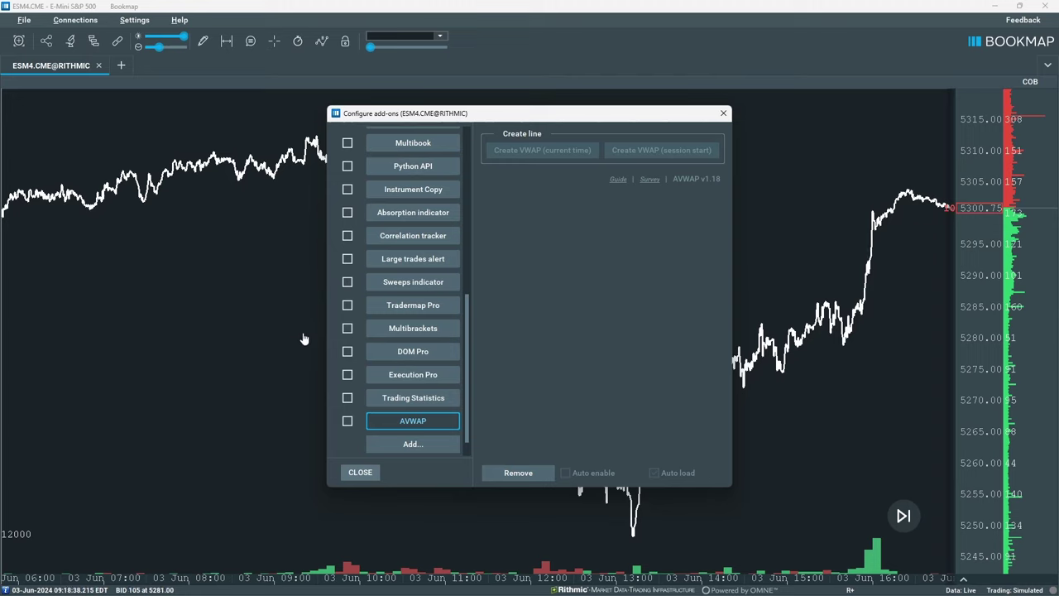
click(348, 421)
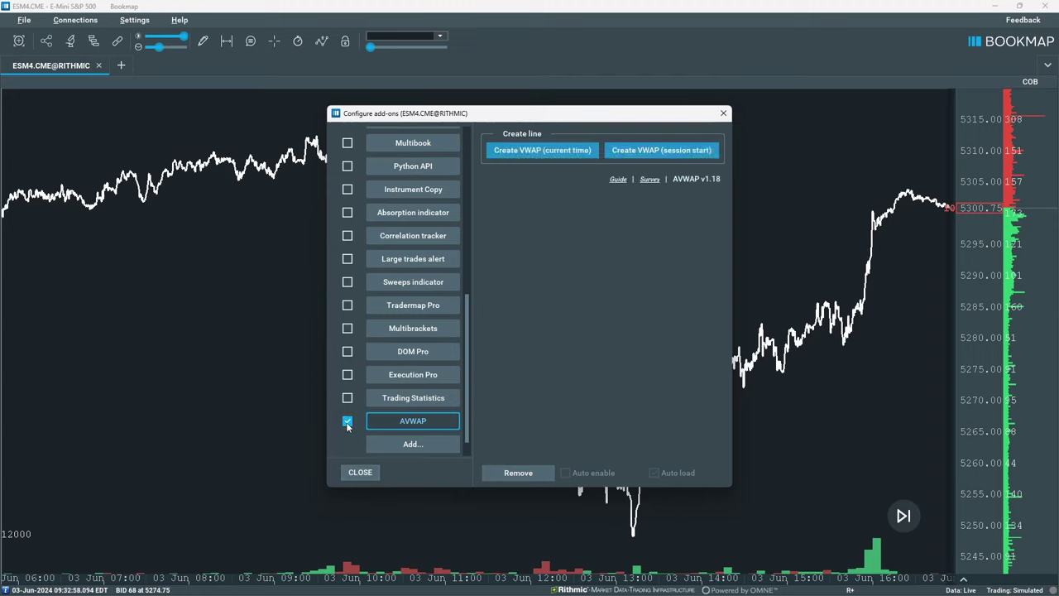
click(360, 472)
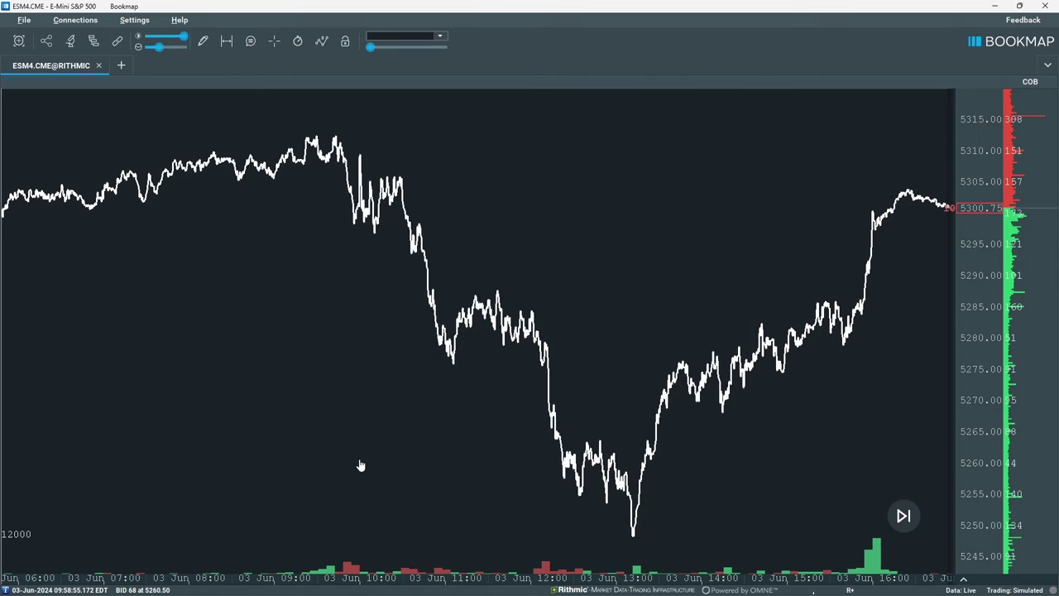
Add an anchored VWAP at a chosen chart point and a VWAP from session start
right_click(392, 174)
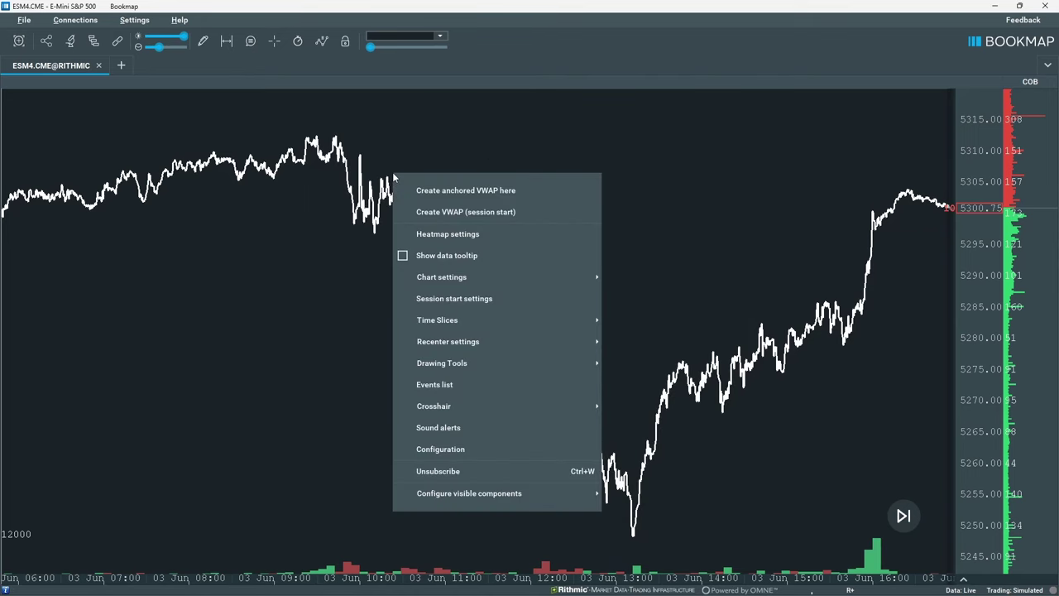
click(566, 189)
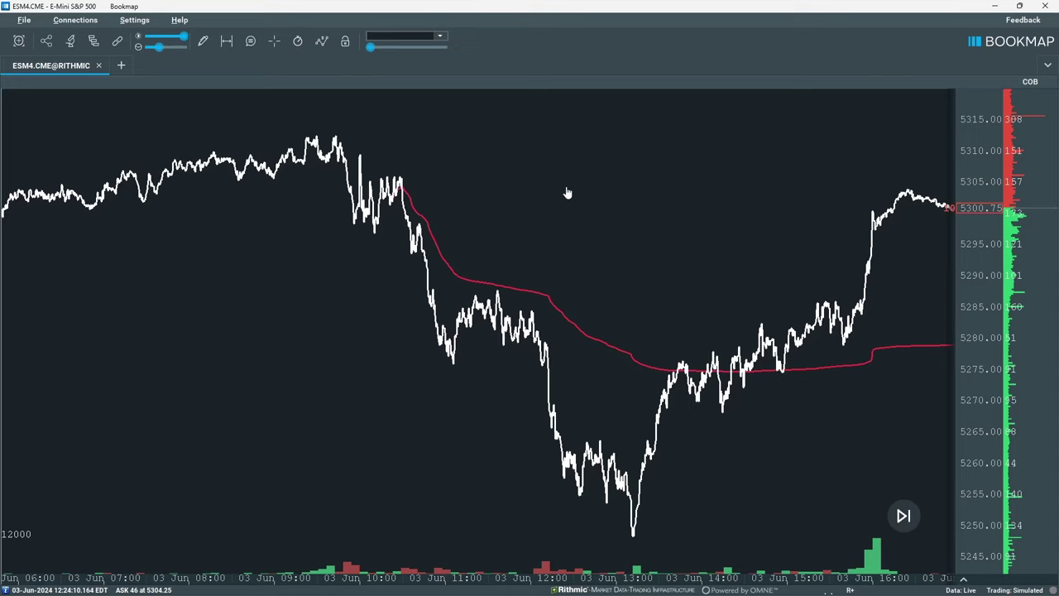
right_click(568, 191)
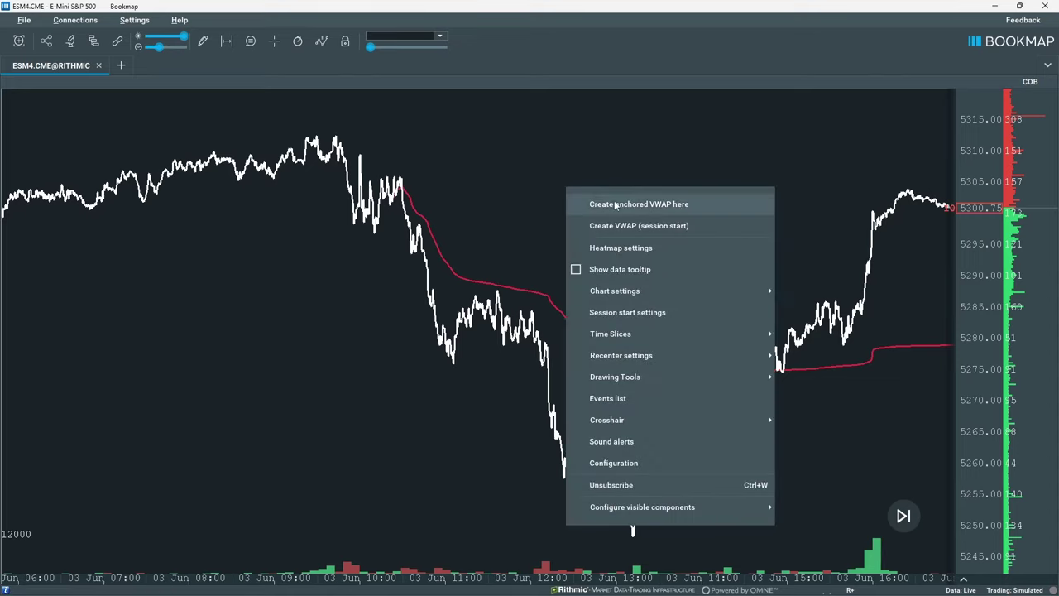
click(708, 227)
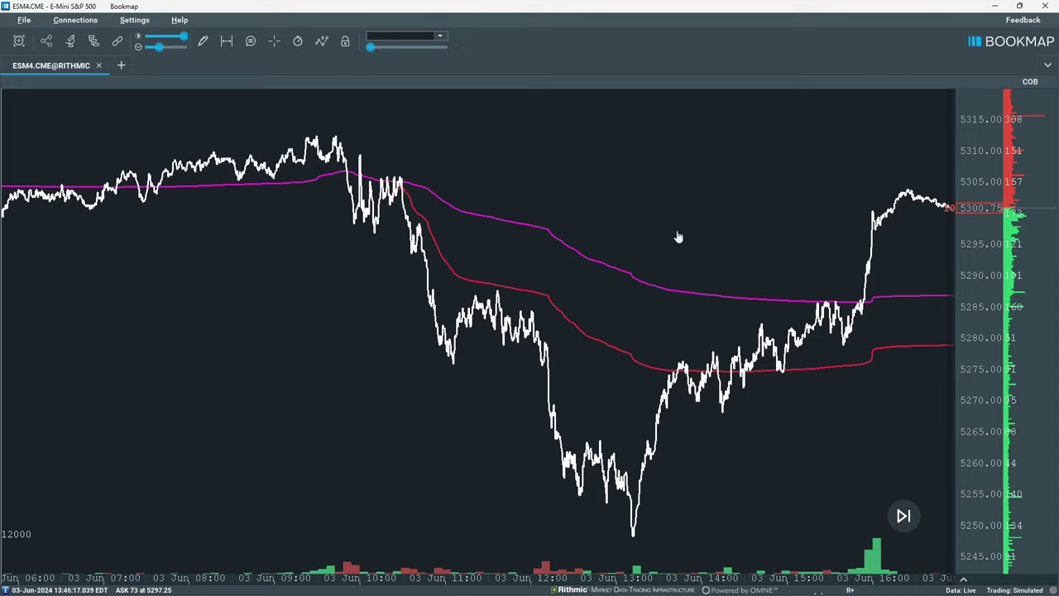
Re-anchor the red VWAP line near the session low, then reopen the add-on settings
right_click(498, 293)
click(584, 348)
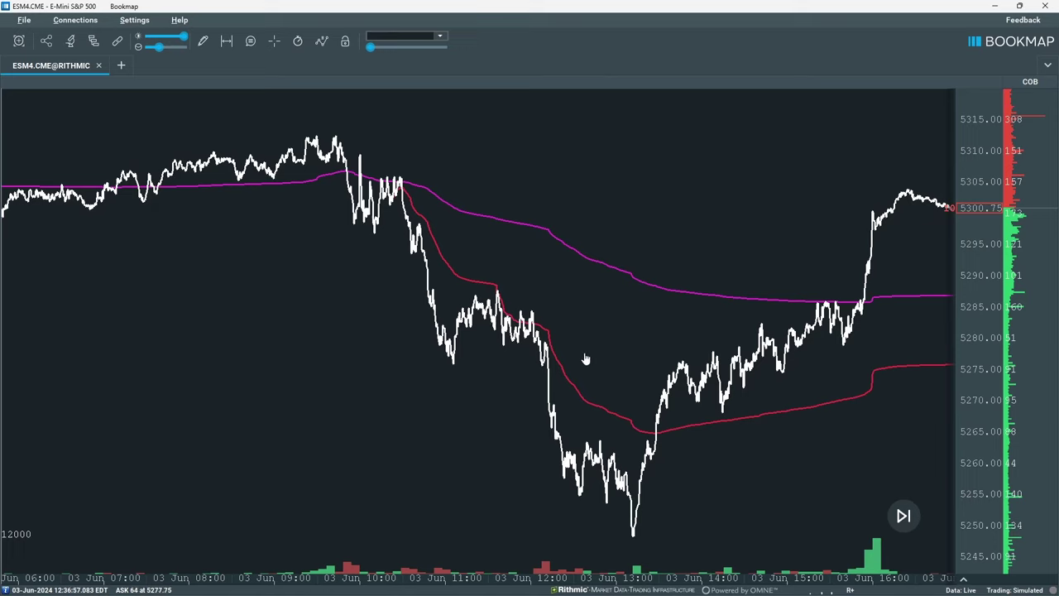
right_click(603, 411)
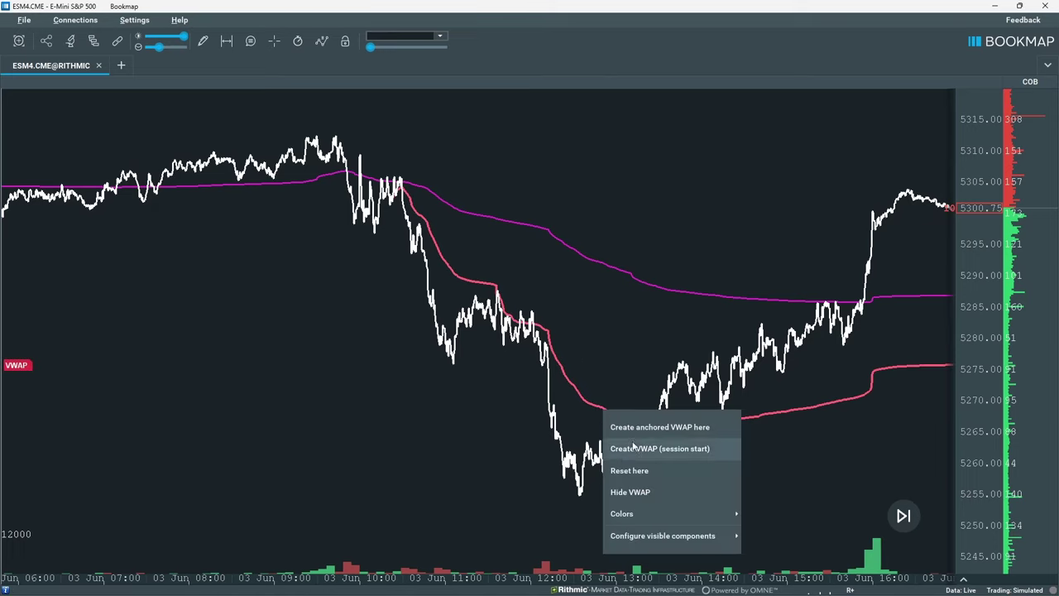
click(685, 470)
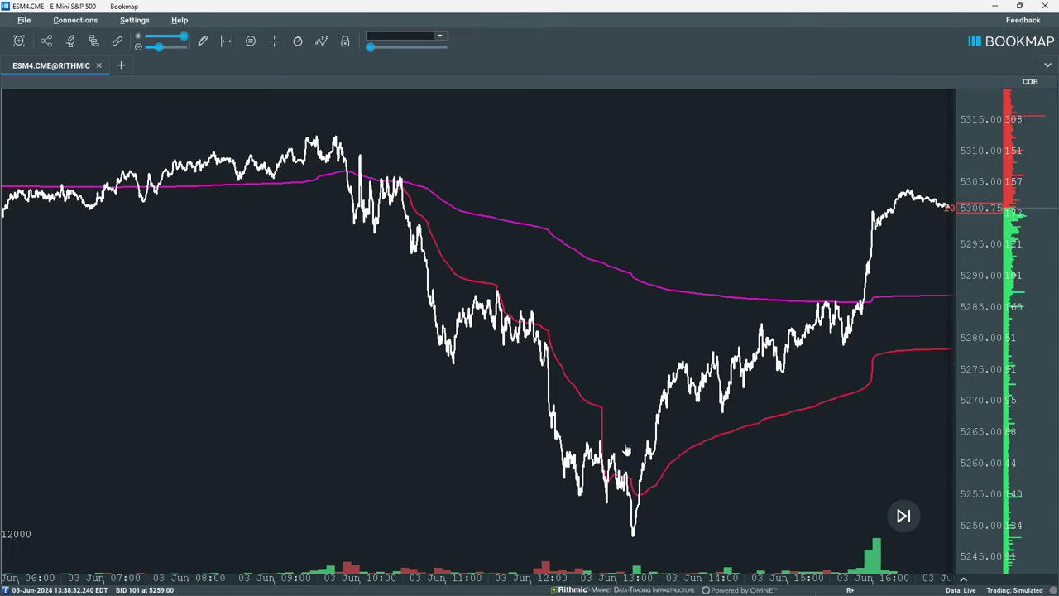
click(94, 42)
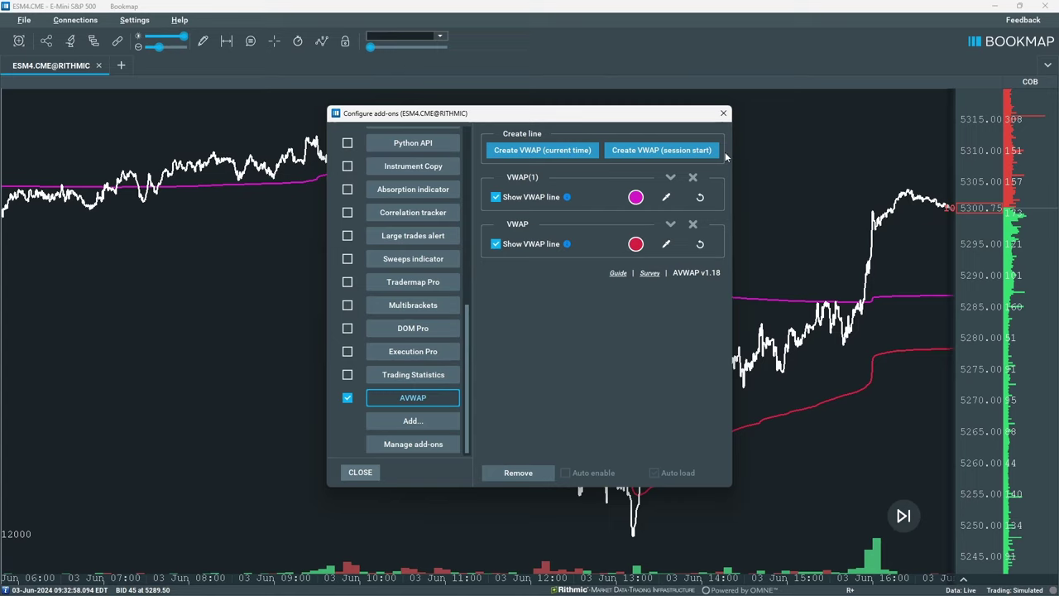
click(670, 177)
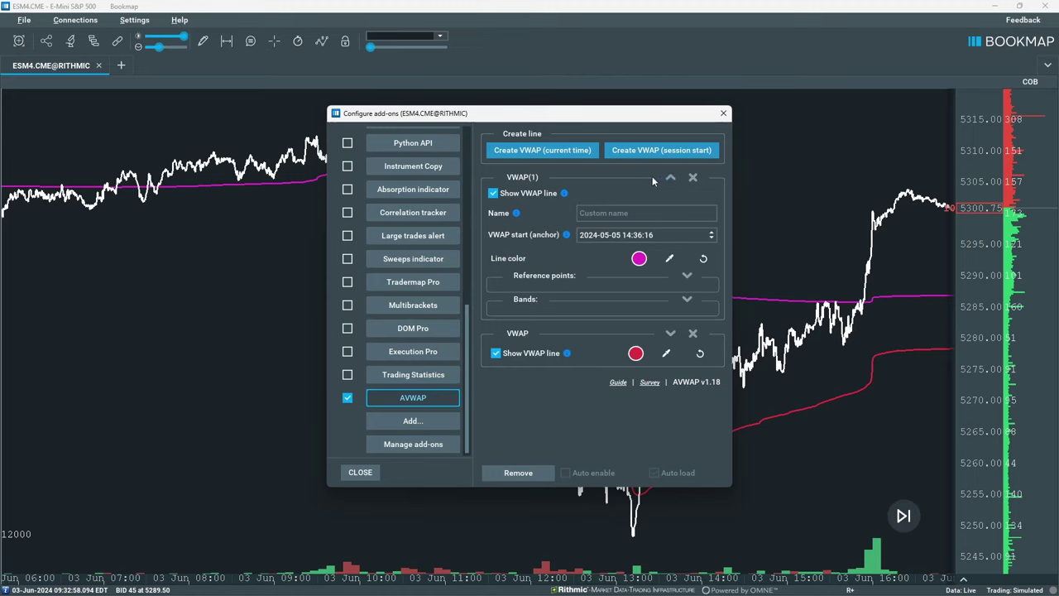
click(493, 192)
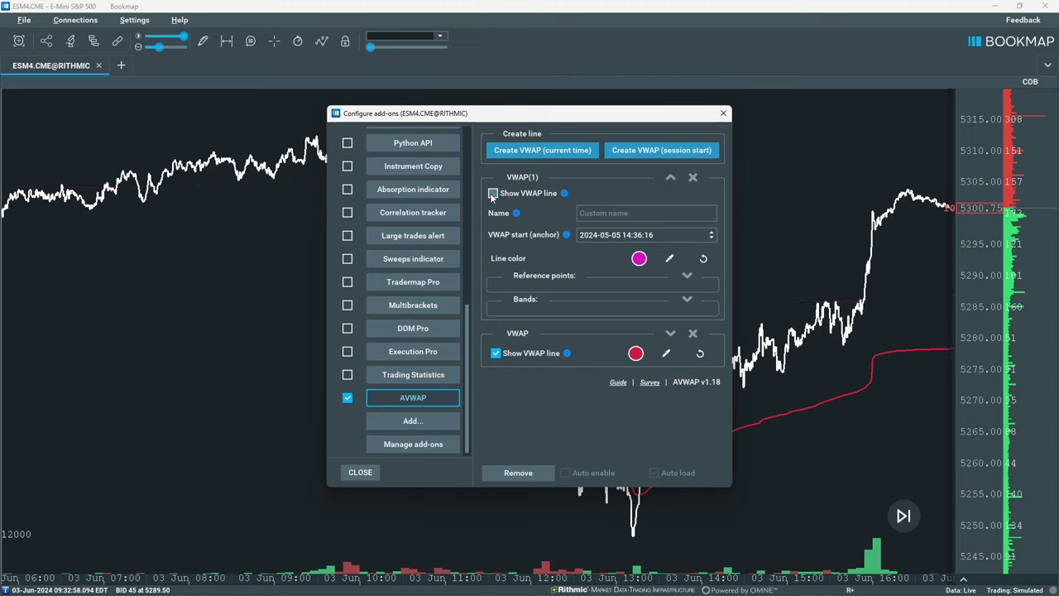
click(493, 194)
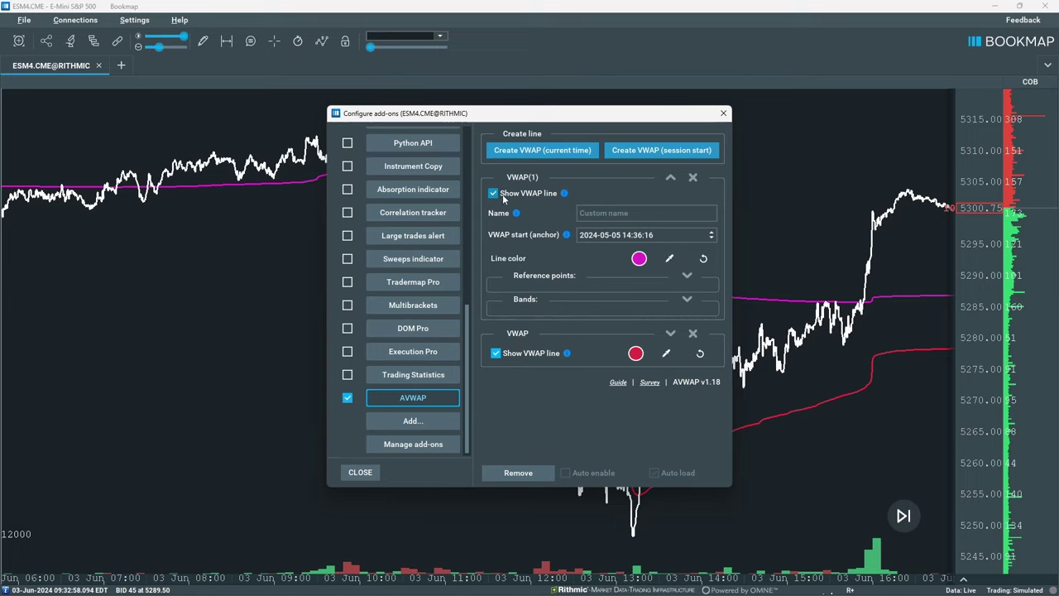
click(601, 213)
text(Market Open)
triple_click(626, 235)
key(ctrl+v)
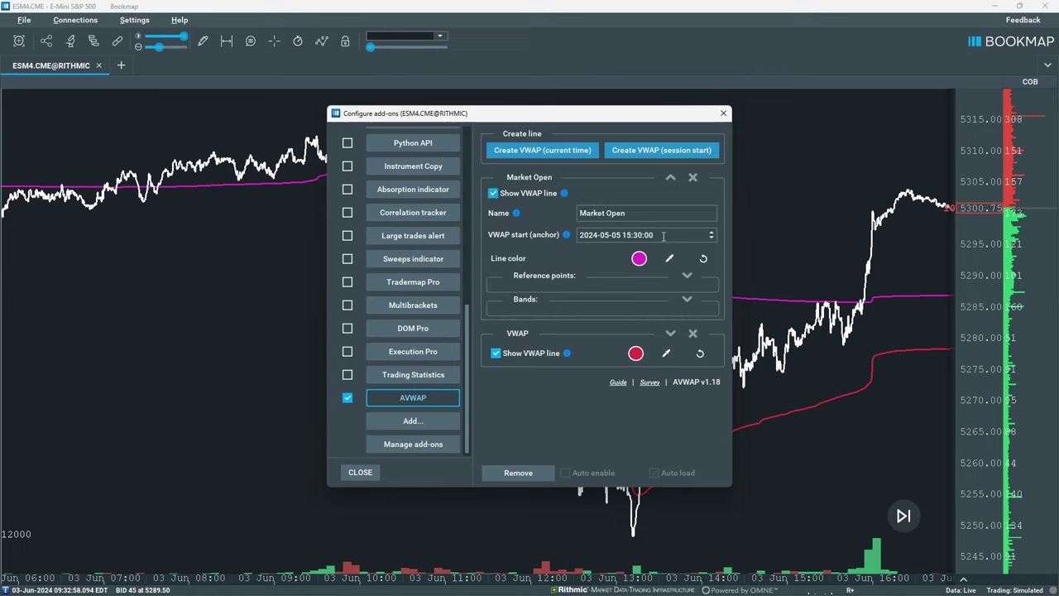
Change the Market Open line colour to yellow
click(639, 258)
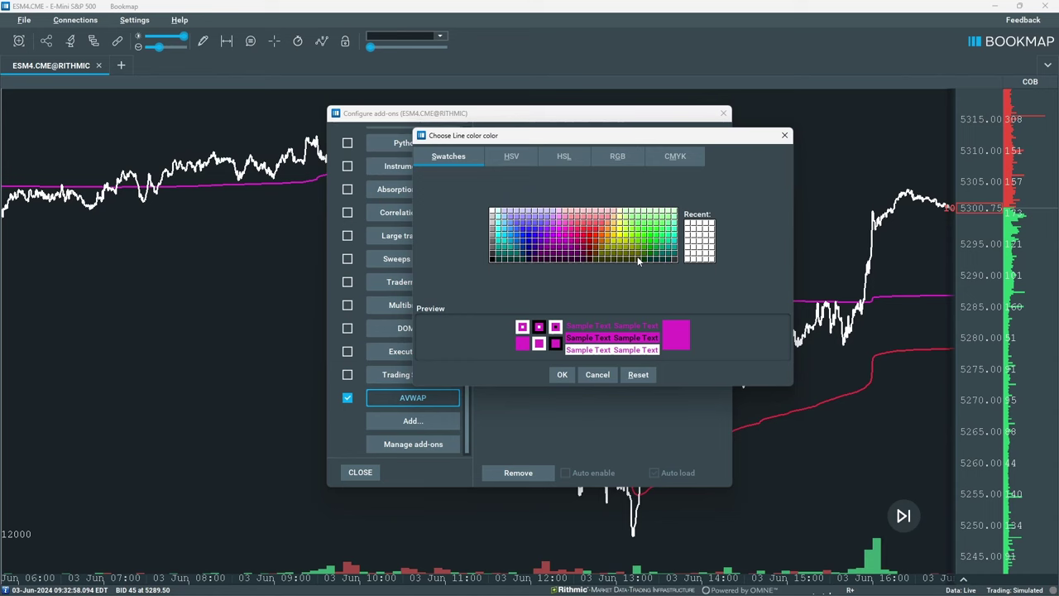
click(625, 241)
click(569, 379)
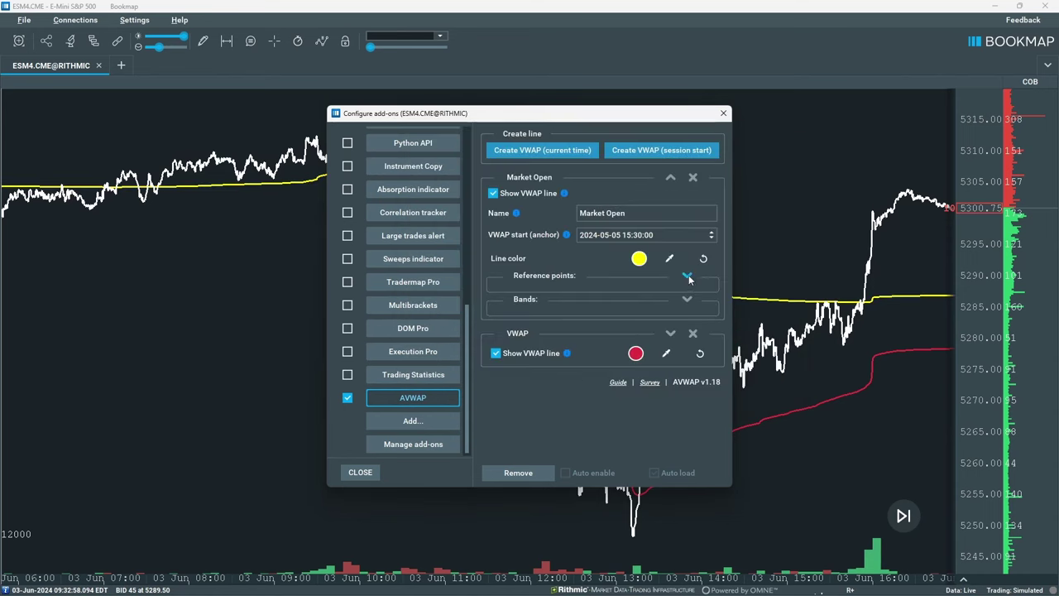
click(687, 277)
click(609, 295)
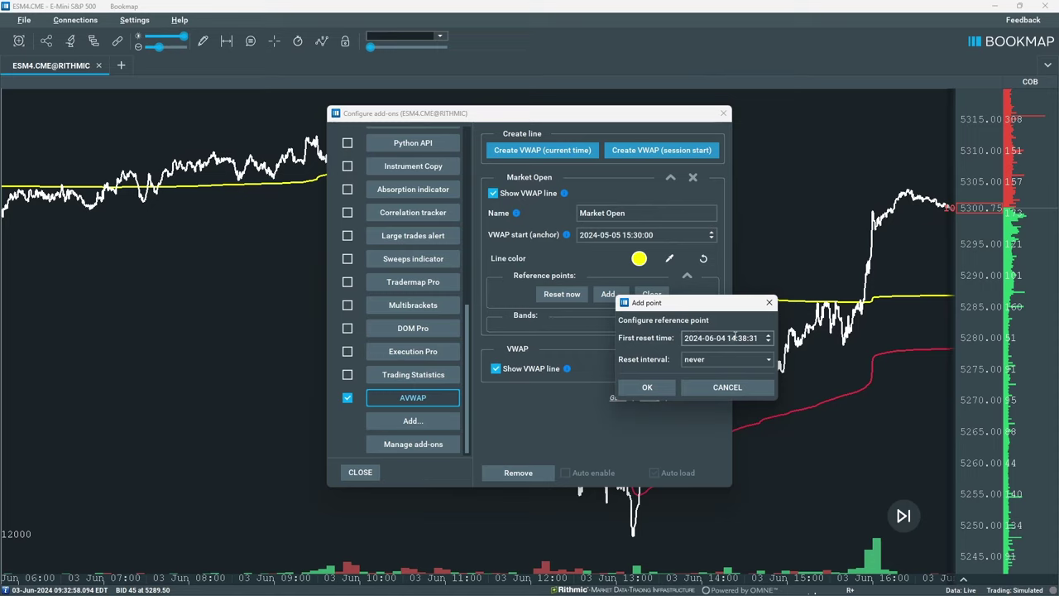
click(767, 359)
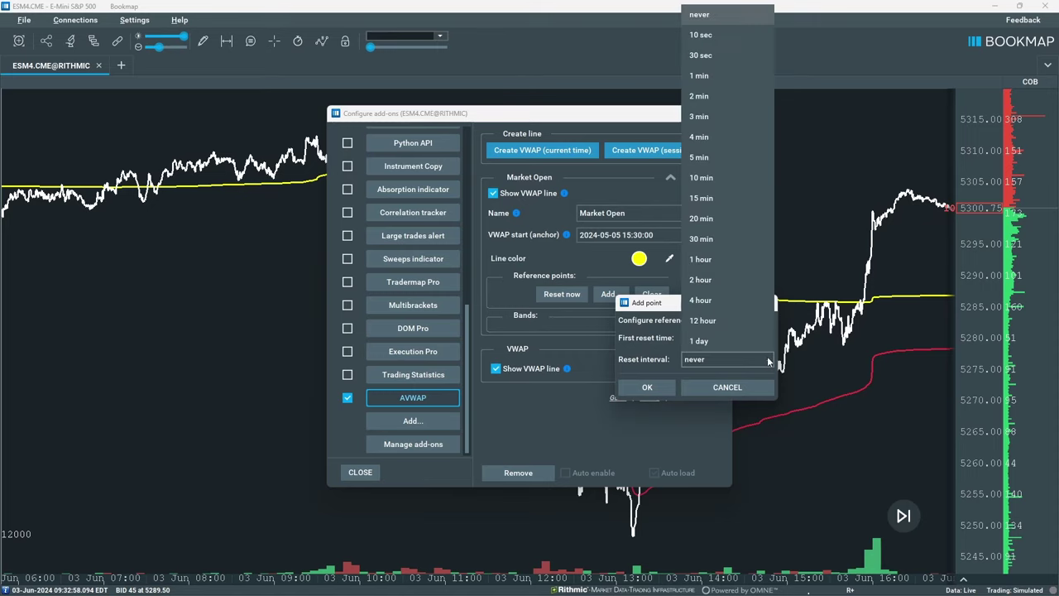
click(743, 261)
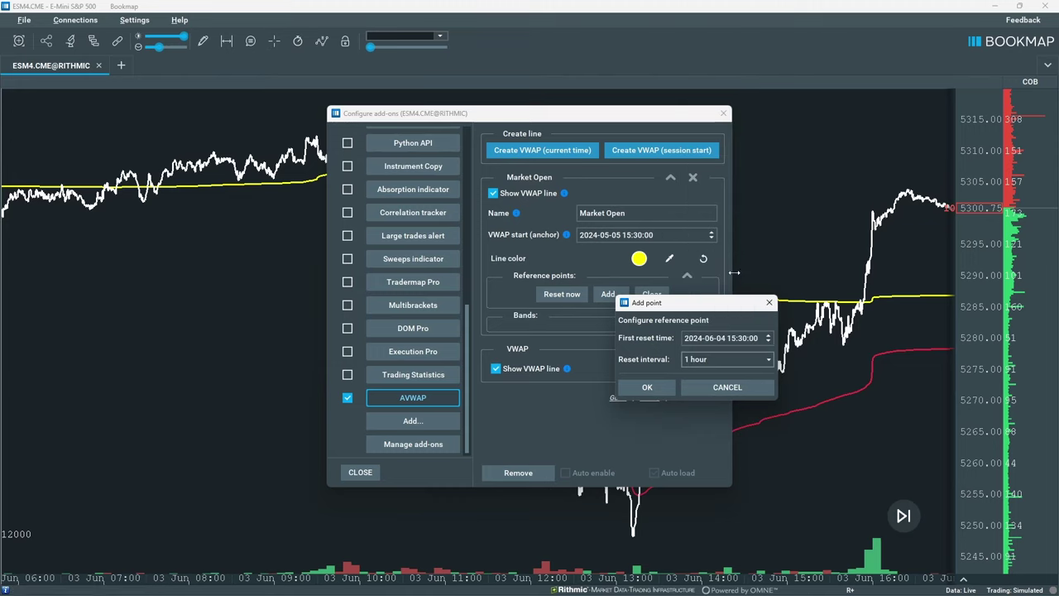
click(647, 387)
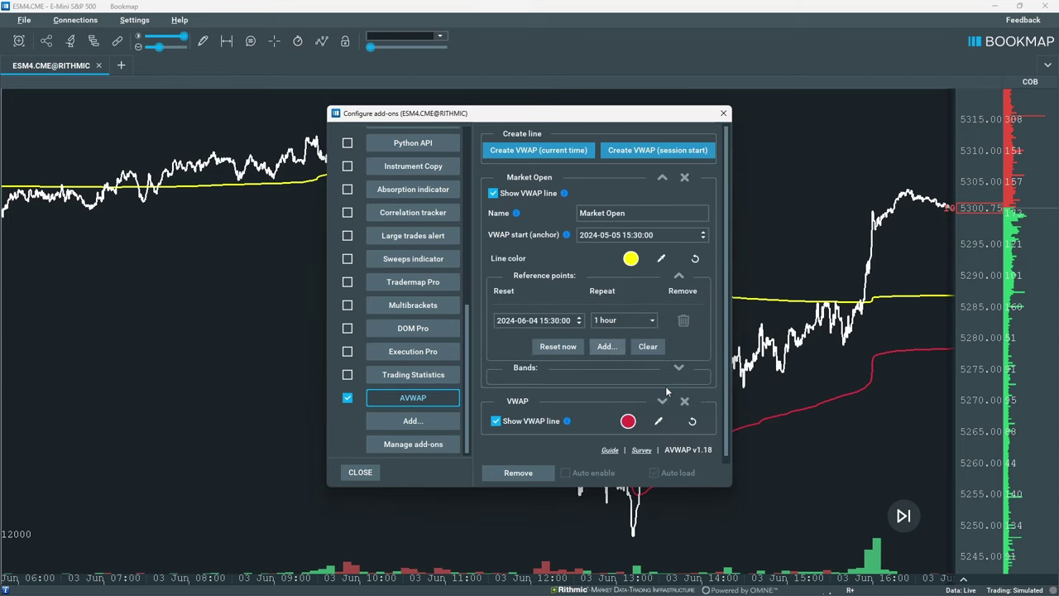
Turn on 0.5 custom bands around the line and close the settings
click(679, 367)
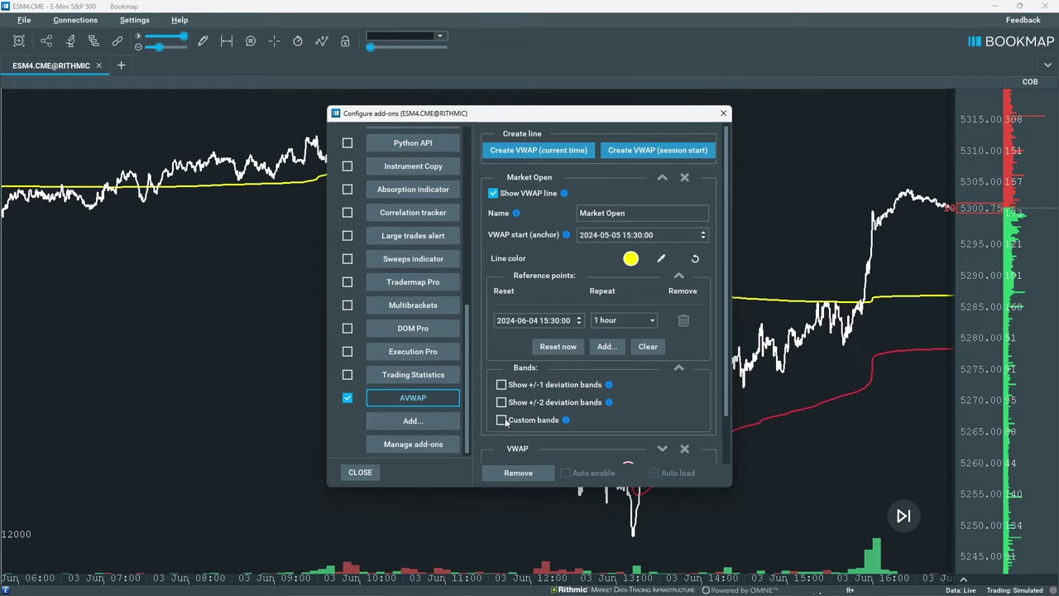
click(501, 419)
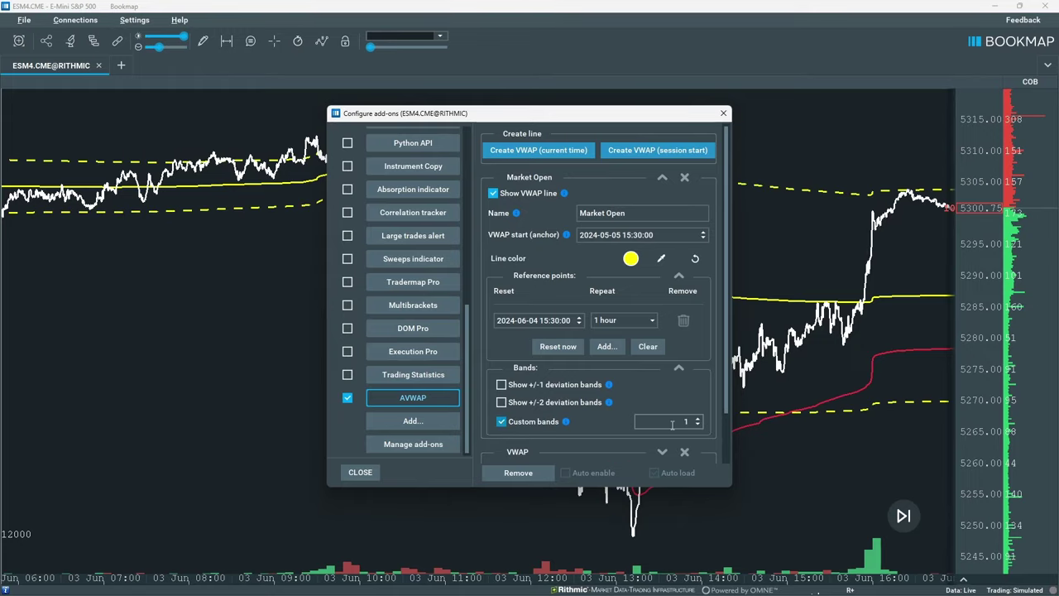
click(370, 476)
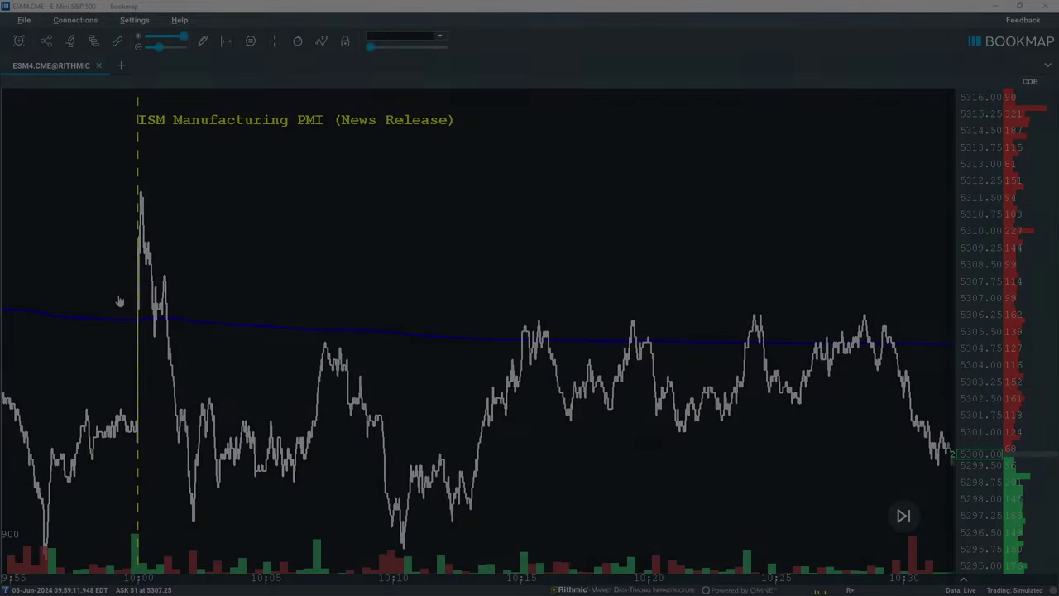
Zoom the chart's time axis into 10:00:00–10:01:20 around the ISM news release
scroll(126, 300, up, 10)
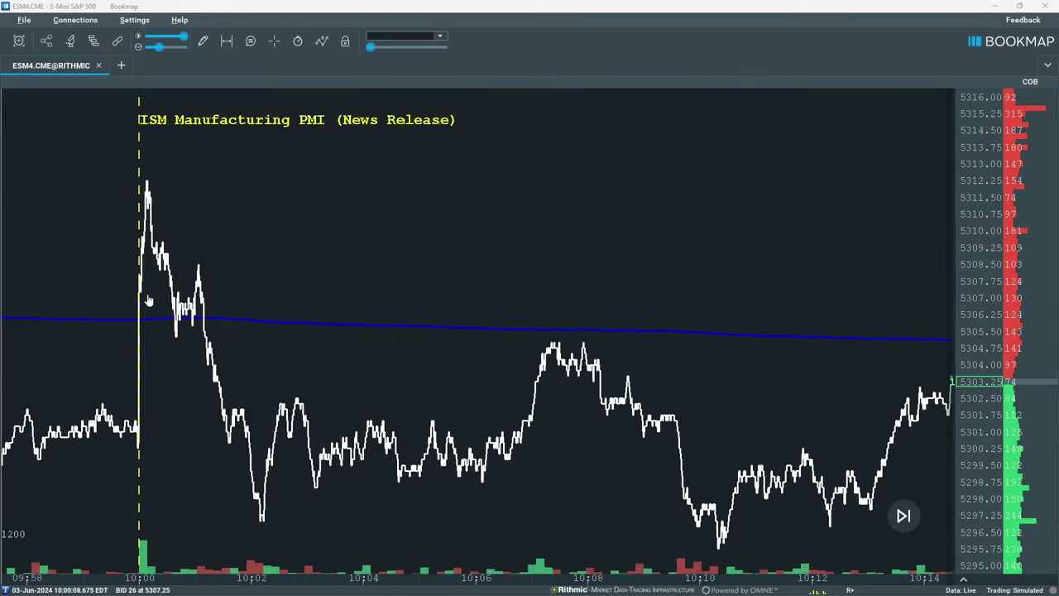
scroll(148, 301, up, 6)
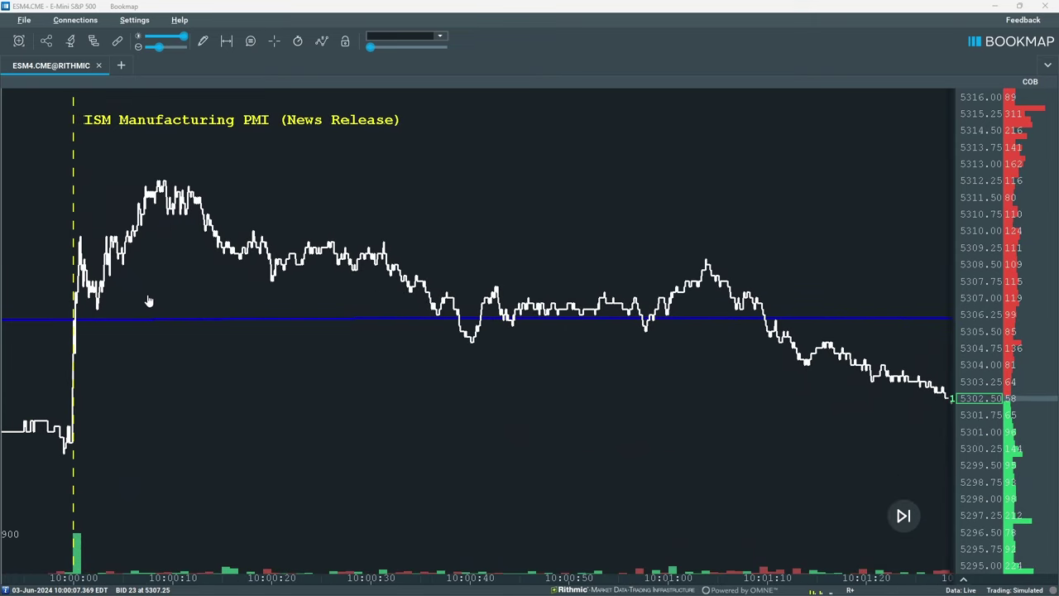
Reset the Market Open VWAP at the 10:00 release and open Studies configuration
right_click(70, 322)
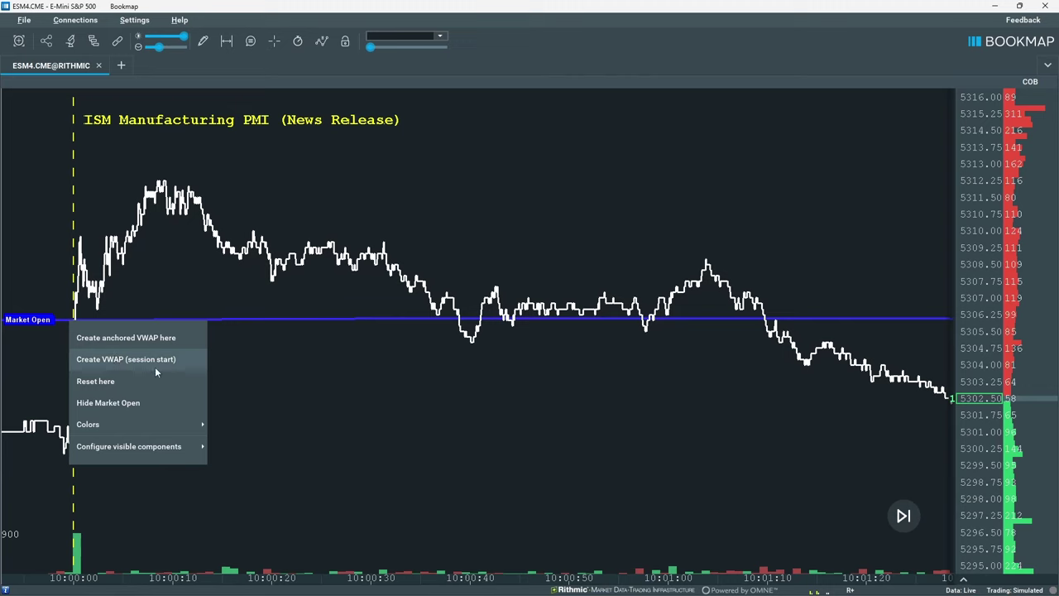
click(189, 379)
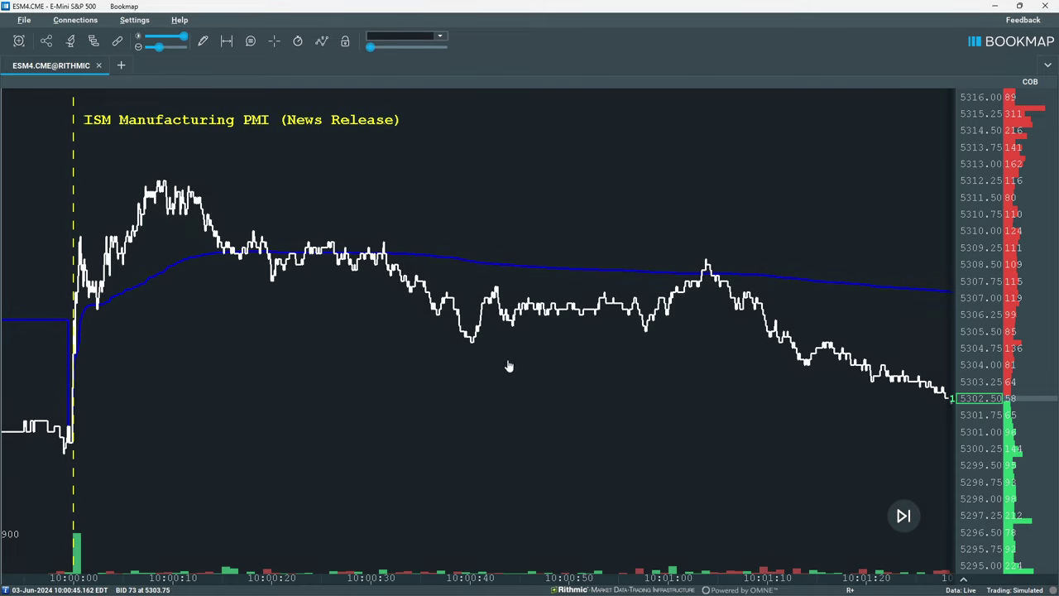
click(73, 42)
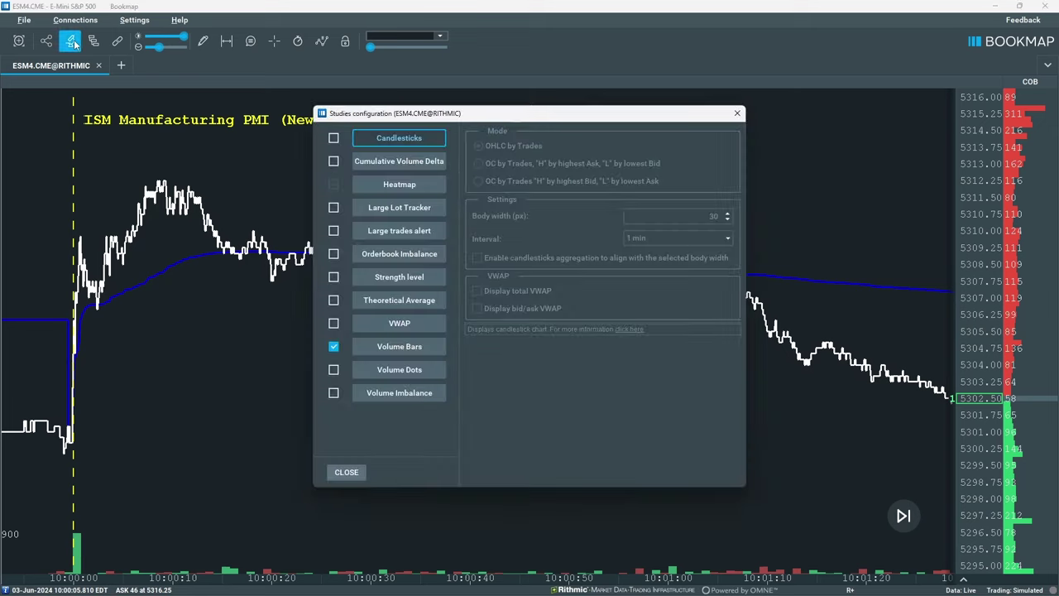
Select the built-in VWAP study to read its note that AVWAP replaces it
click(431, 326)
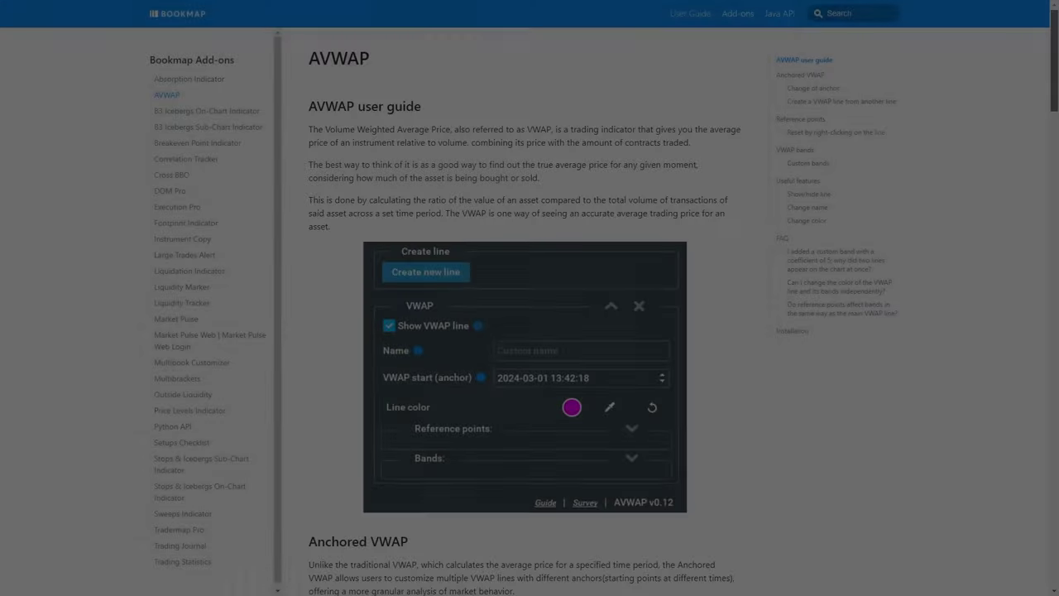
scroll(530, 331, down, 5)
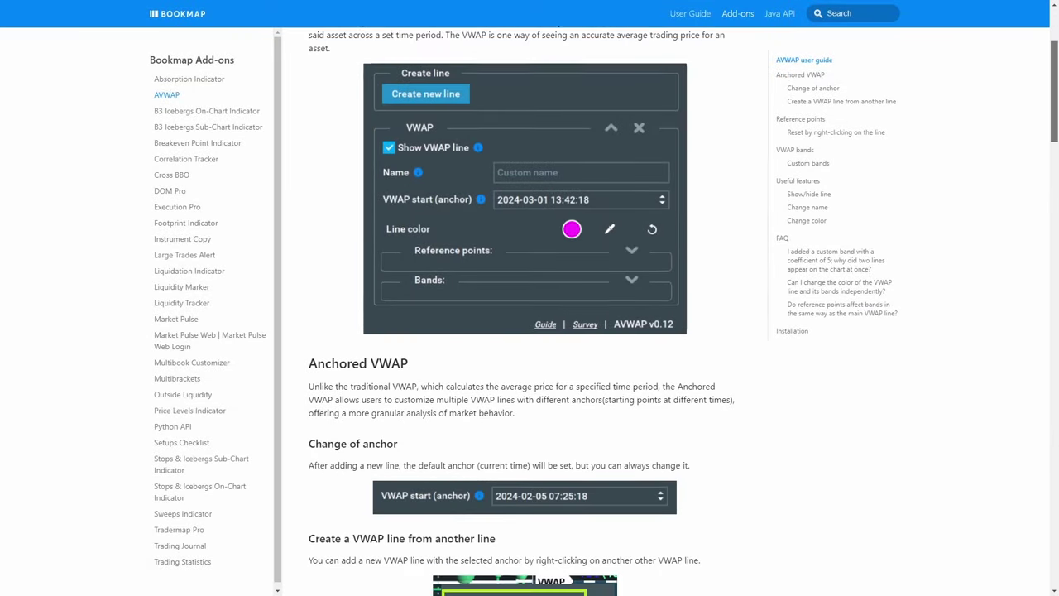
Scroll the AVWAP guide to its FAQ and Installation note requiring Bookmap 7.4.0 build 11+
scroll(530, 331, down, 8)
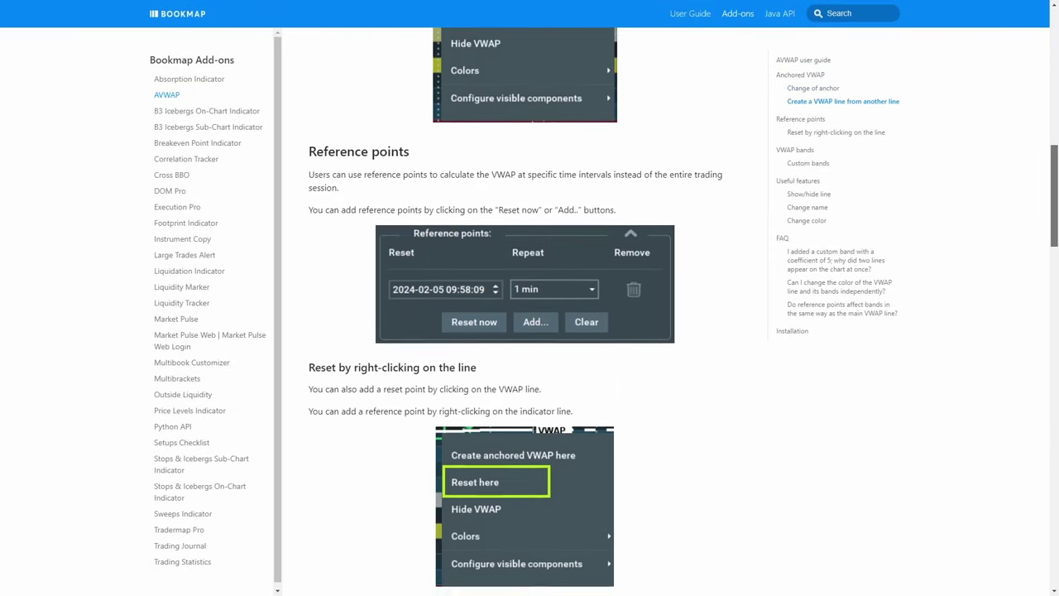
scroll(529, 331, down, 4)
scroll(524, 331, down, 7)
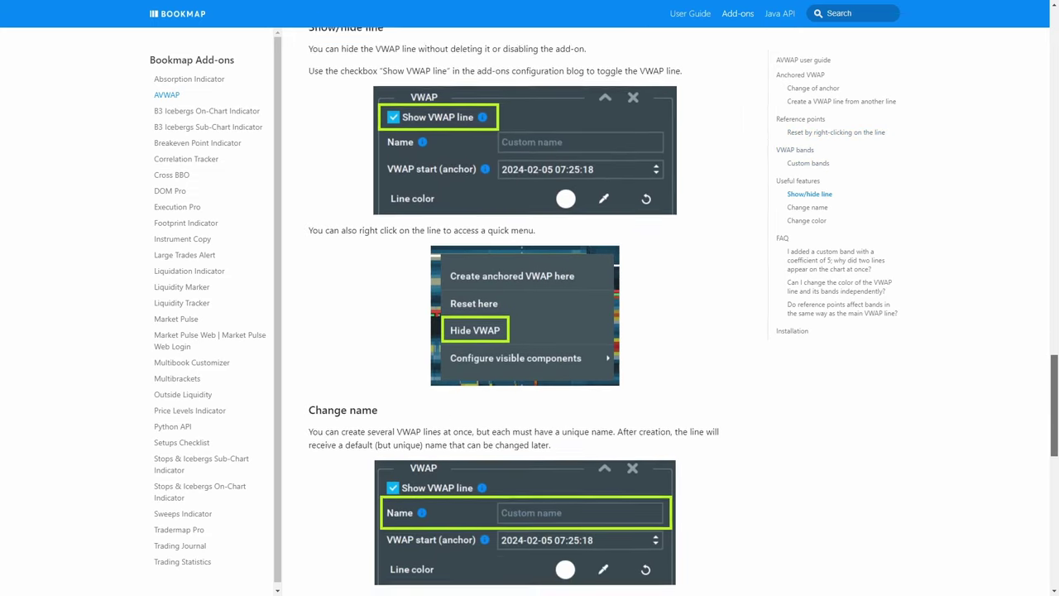
scroll(524, 331, down, 5)
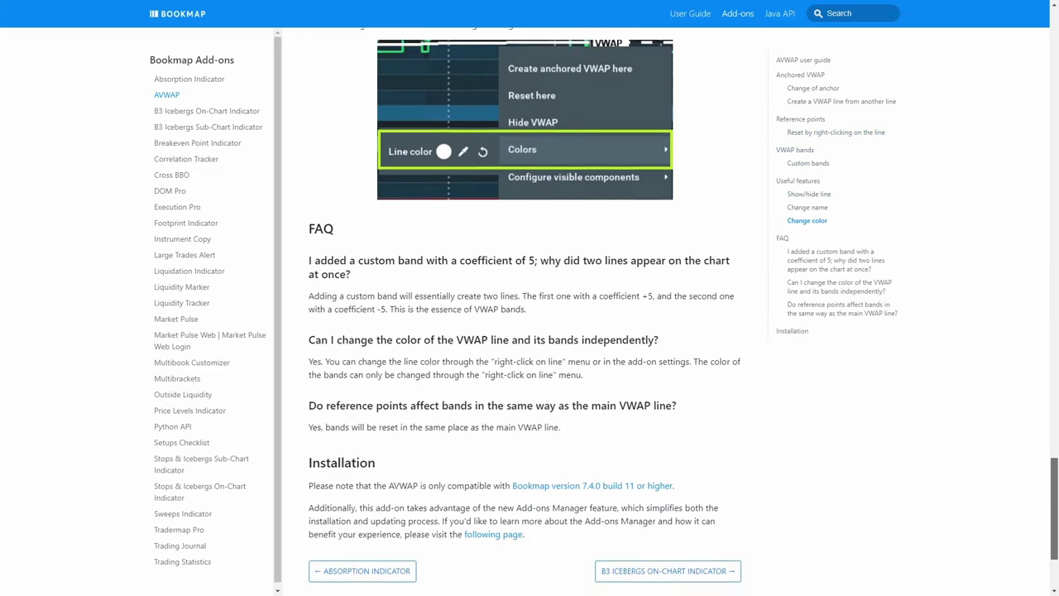